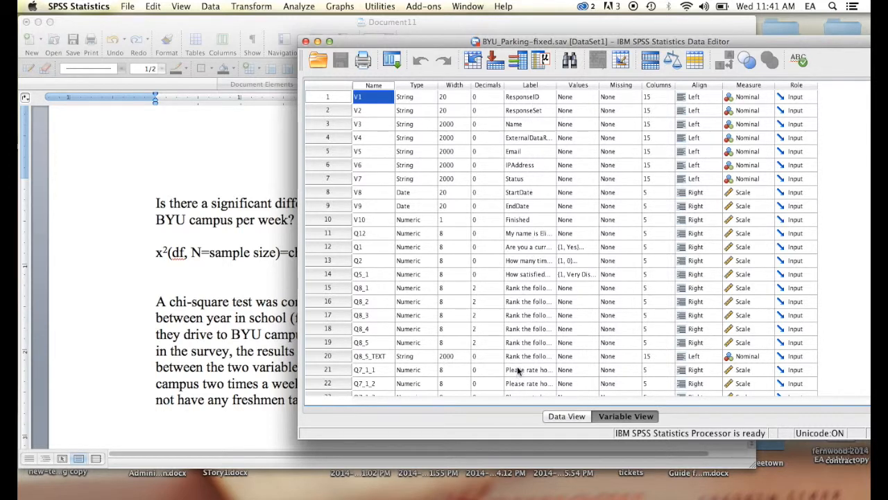
Review the parking survey's variable list and read the research question in the Word document.
scroll(517, 371, "down", 5)
scroll(521, 351, "up", 4)
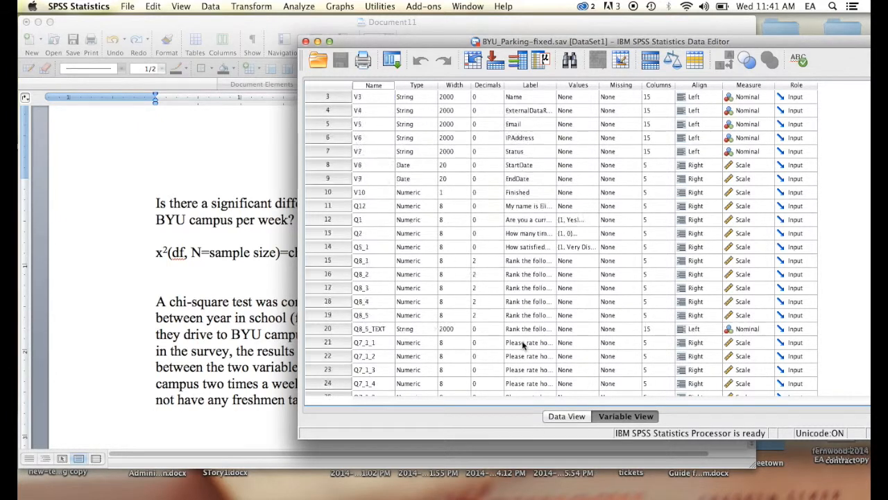
scroll(524, 345, "up", 2)
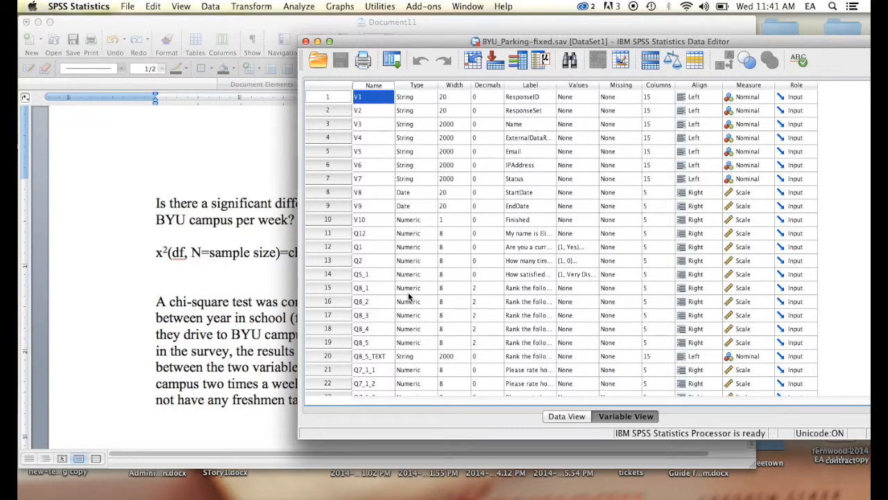
left_click(111, 276)
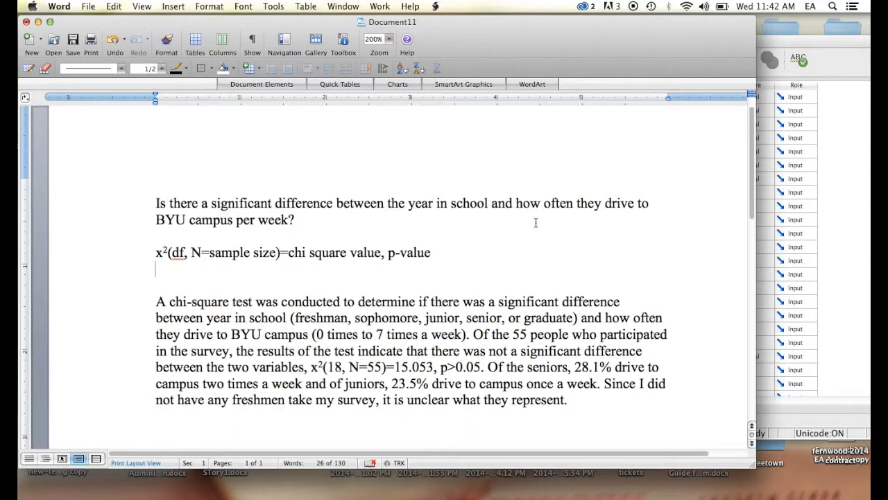
In SPSS, set up a Crosstabs analysis with weekly drives to BYU as the row variable and year in school as the column variable.
left_click(824, 282)
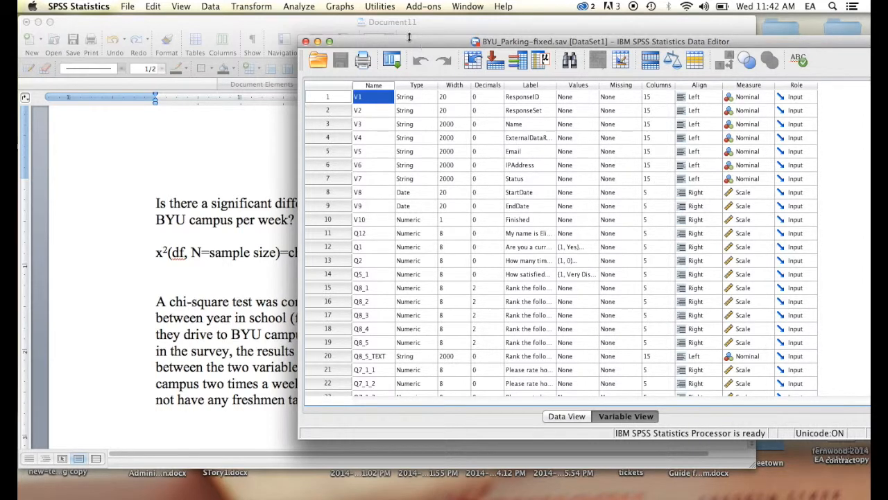
left_click(300, 6)
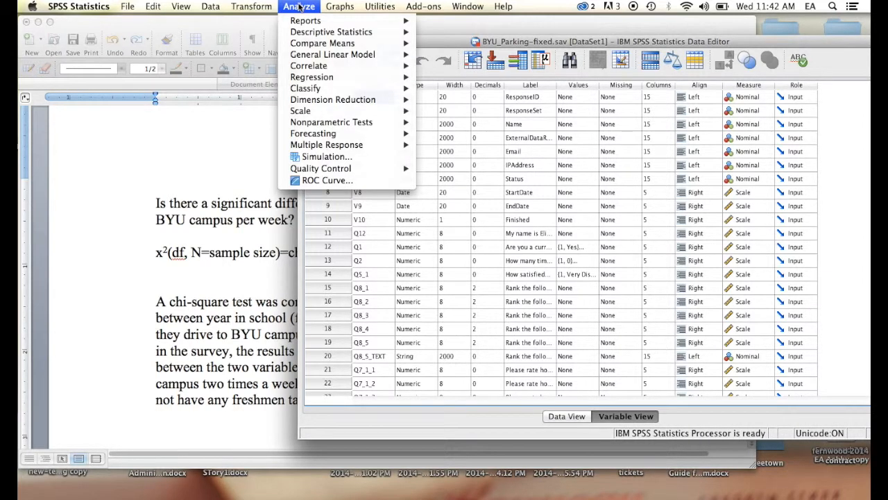
mouse_move(312, 35)
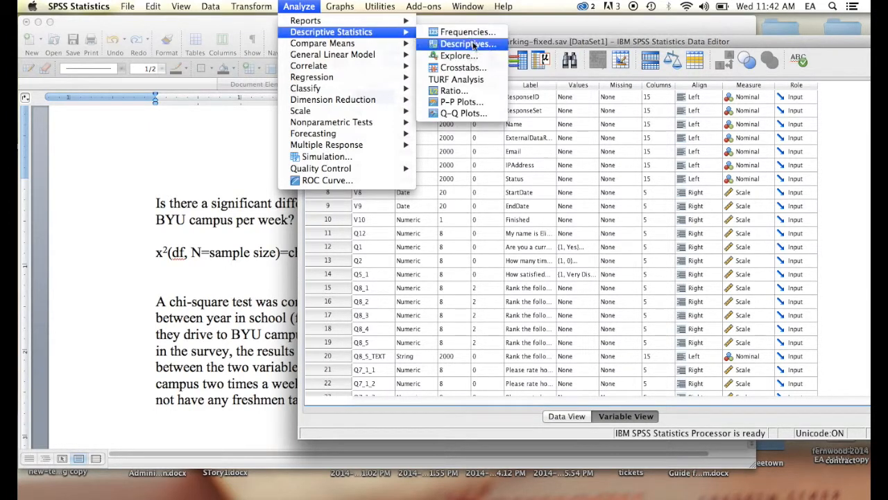
left_click(476, 68)
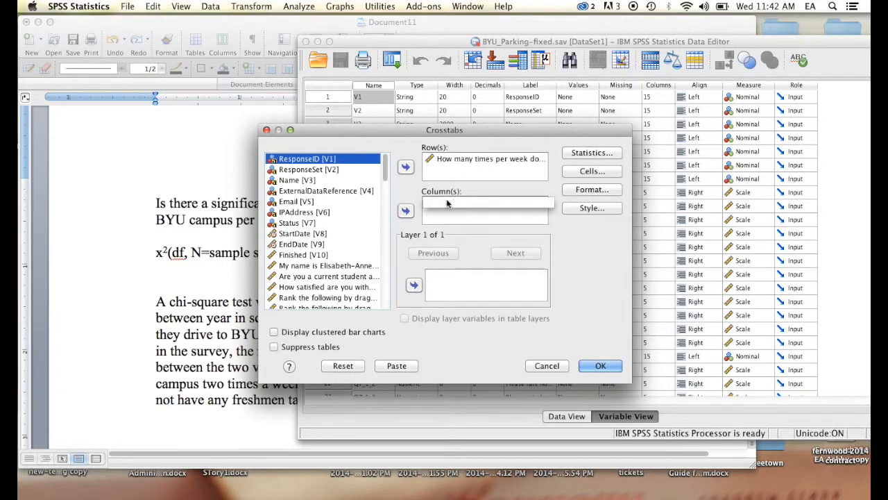
Request the Chi-square test plus row, column and total percentages in the cells, and run the crosstab.
left_click(583, 153)
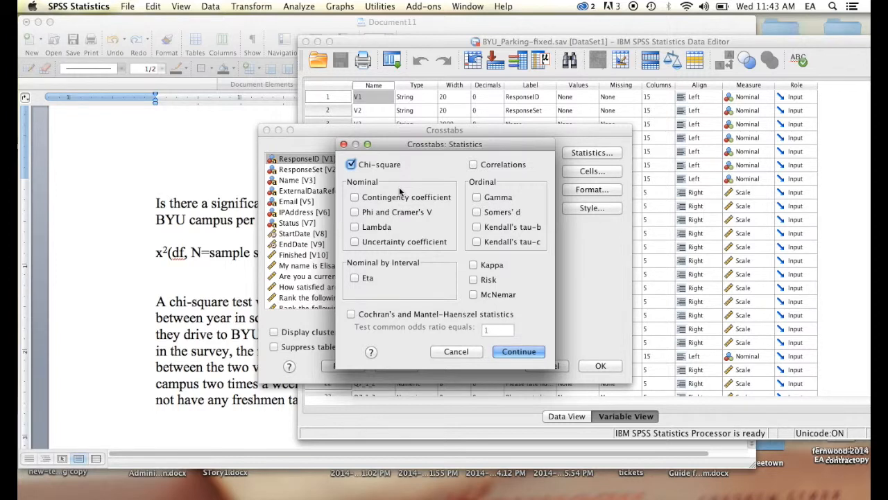
left_click(519, 352)
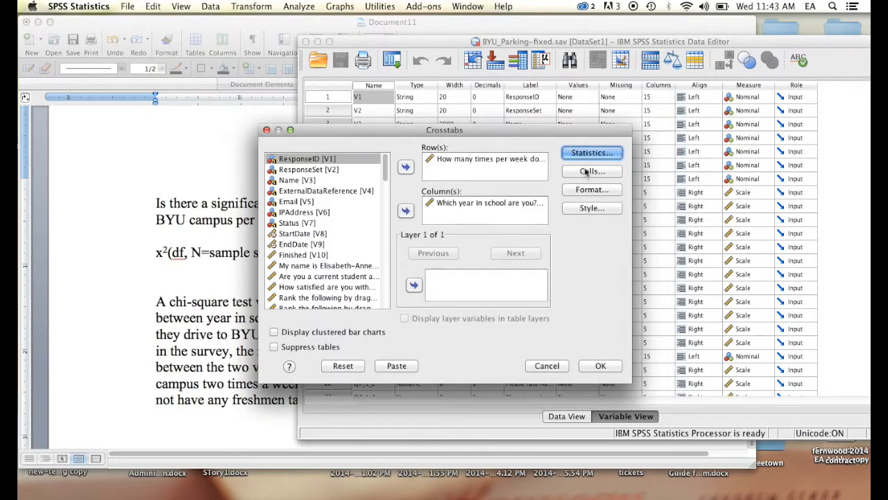
left_click(589, 171)
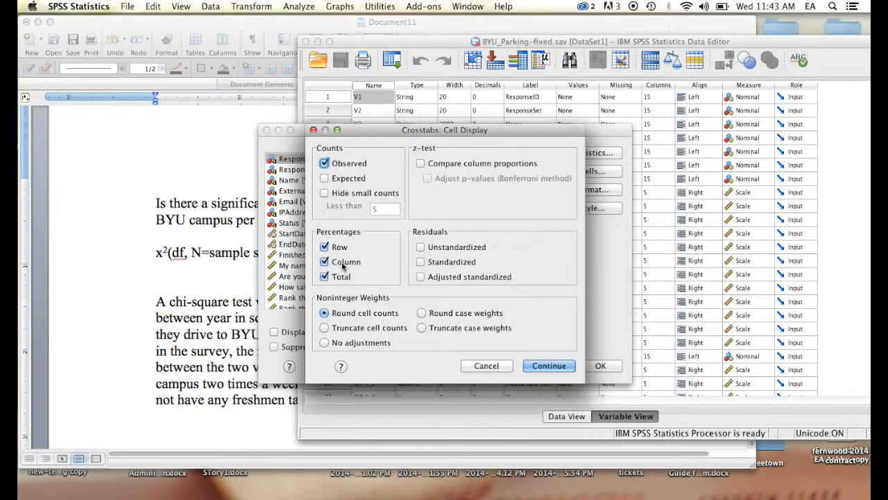
left_click(549, 366)
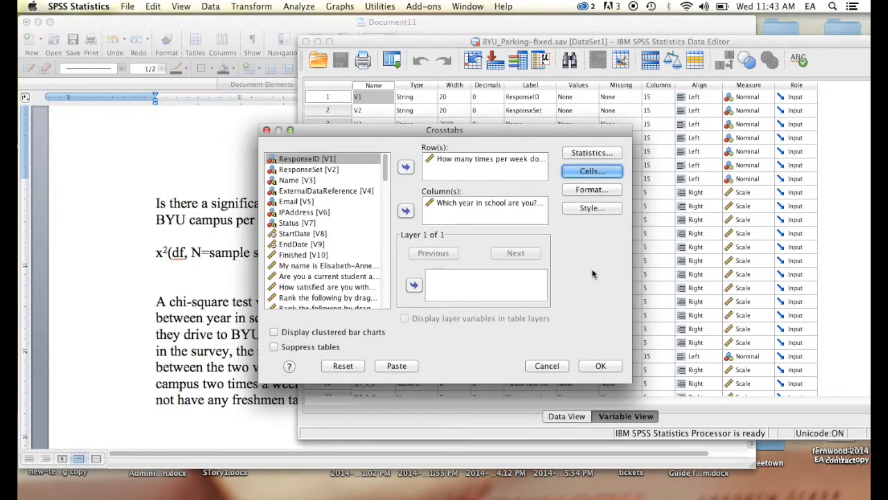
left_click(599, 366)
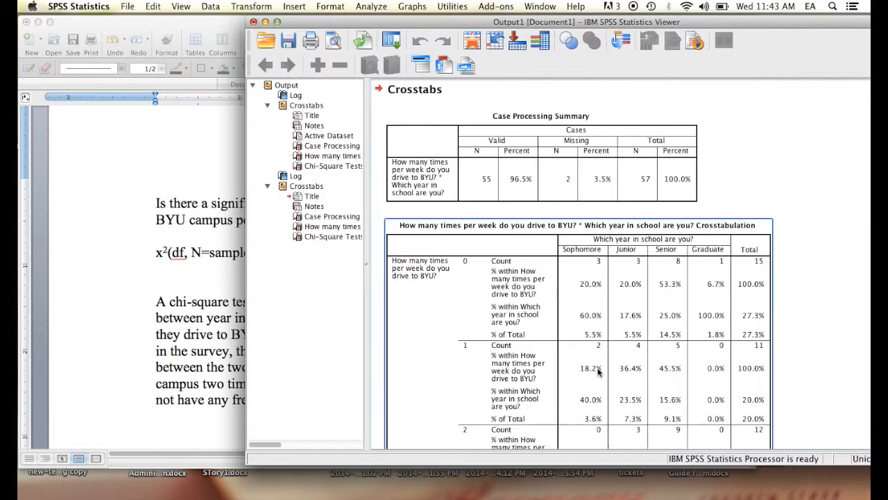
Examine the new crosstabulation output down to the Chi-Square Tests table and its Pearson significance value.
scroll(583, 230, "up", 1)
scroll(583, 231, "down", 5)
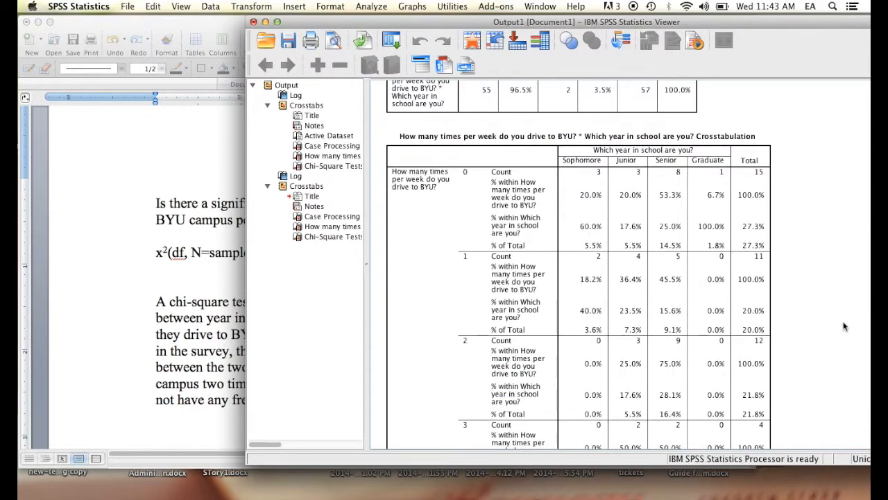
scroll(708, 359, "down", 2)
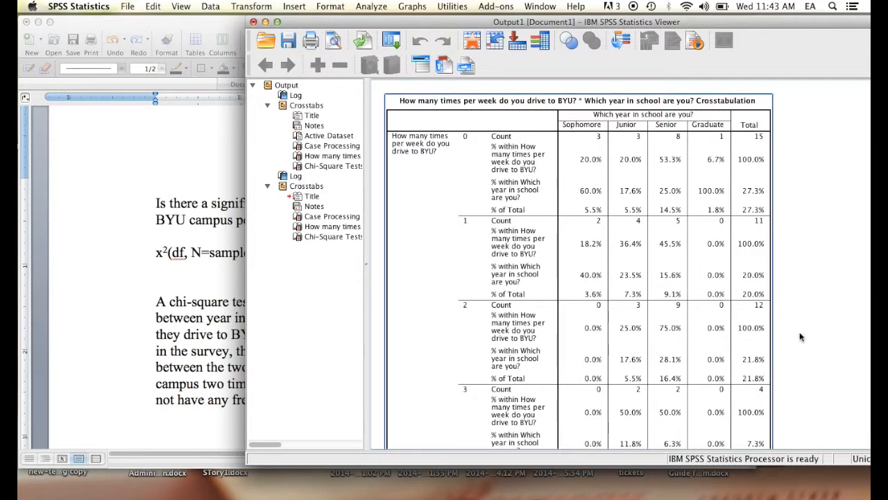
scroll(825, 327, "down", 15)
scroll(825, 333, "down", 1)
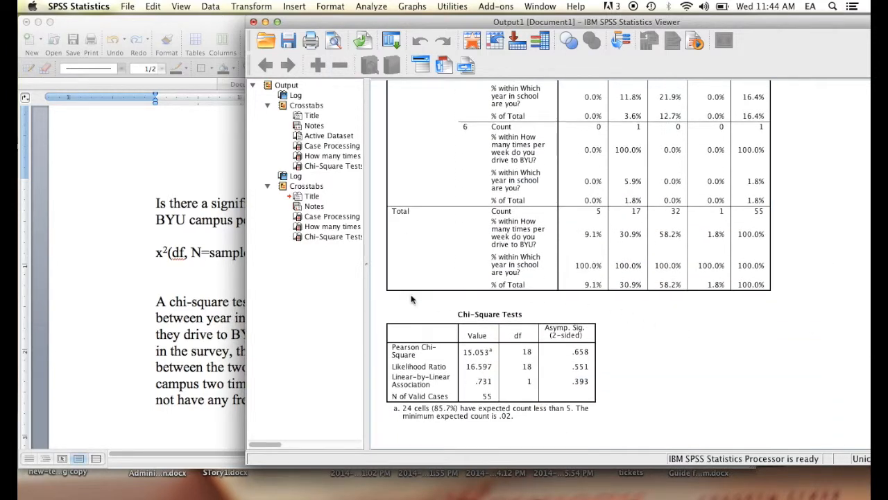
left_click(594, 424)
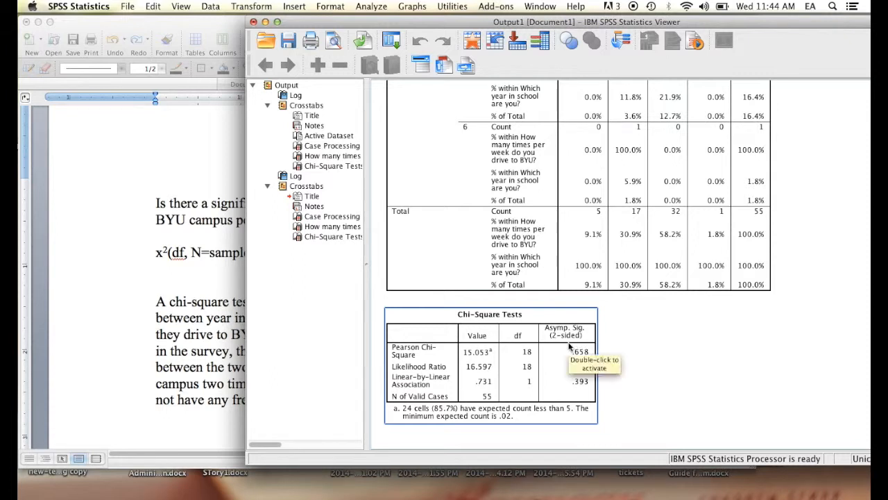
left_click(613, 358)
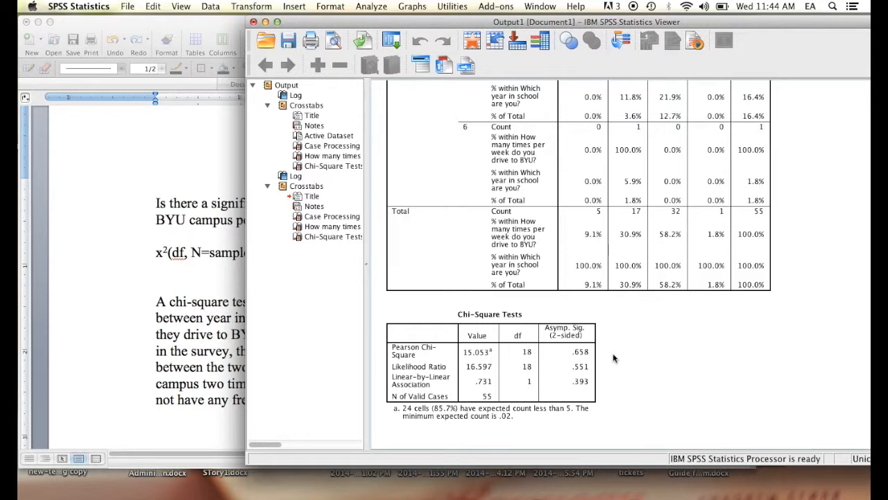
Compare the Chi-Square Tests table's degrees of freedom, sample size and Pearson value with the reporting format in the Word document.
left_click(94, 356)
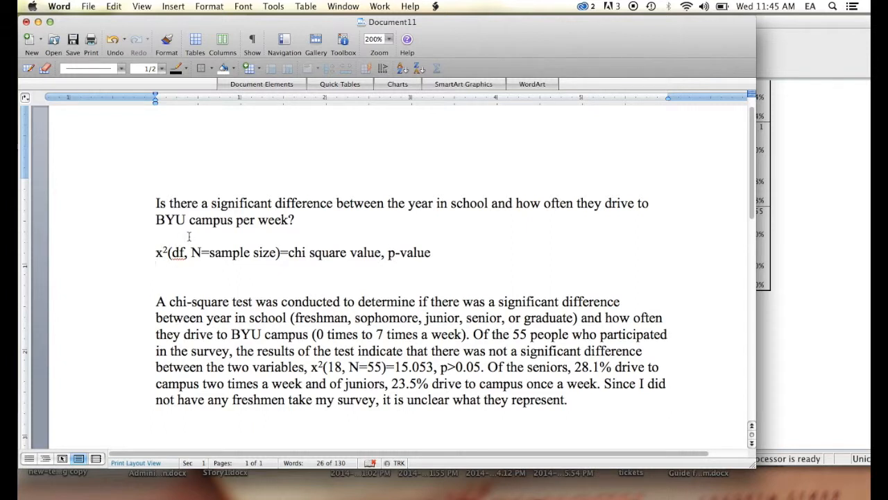
left_click(814, 353)
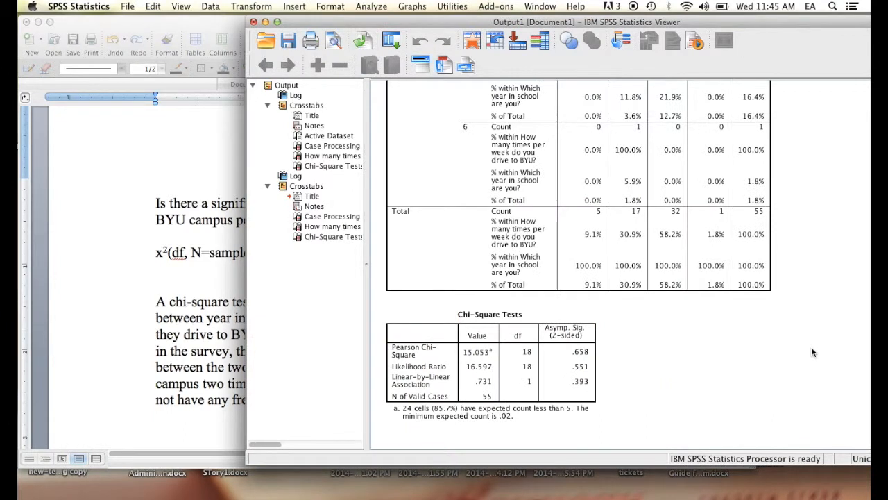
left_click(532, 348)
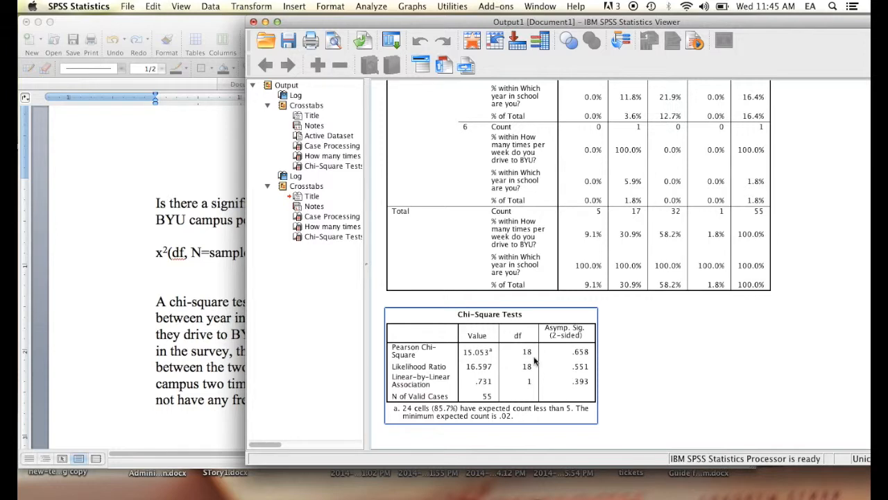
left_click(225, 279)
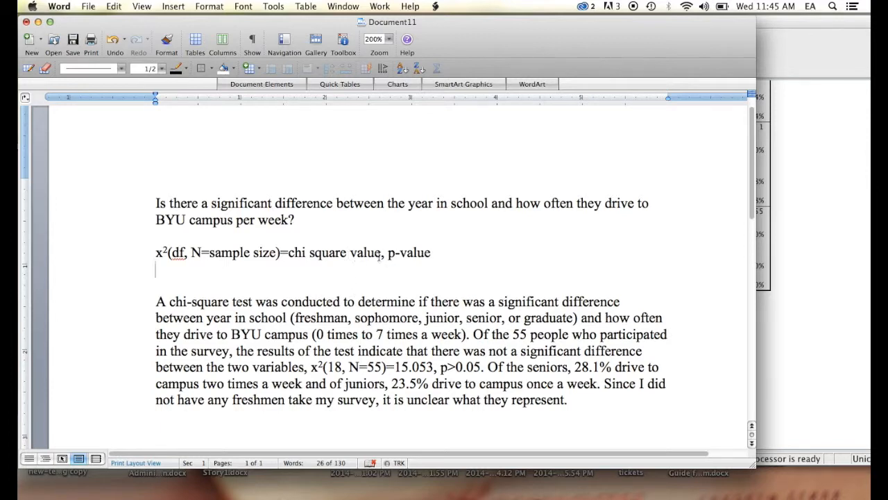
left_click(820, 353)
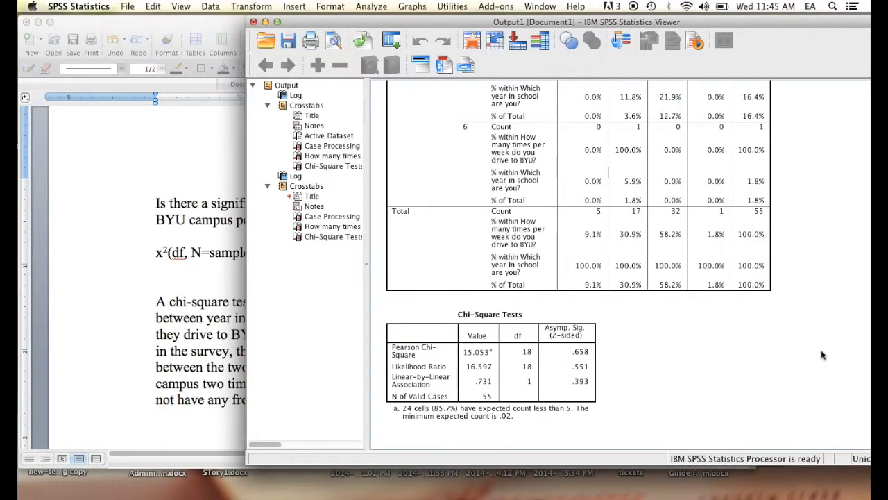
left_click(585, 313)
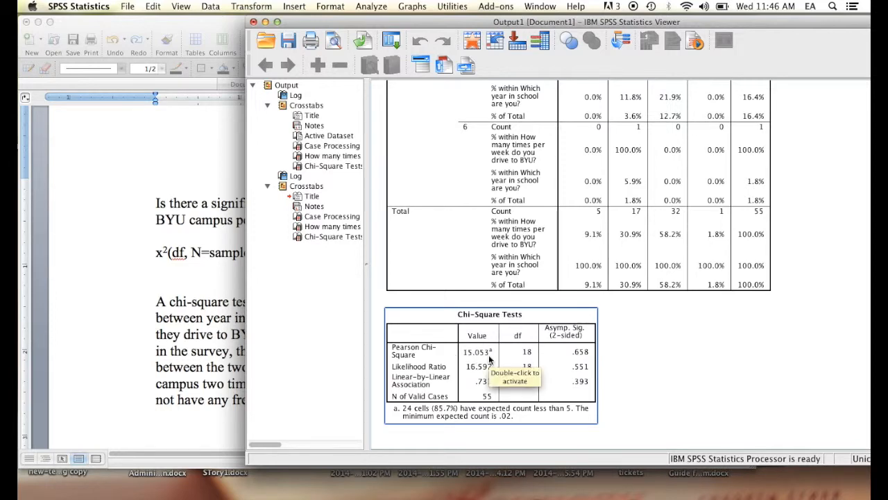
left_click(212, 334)
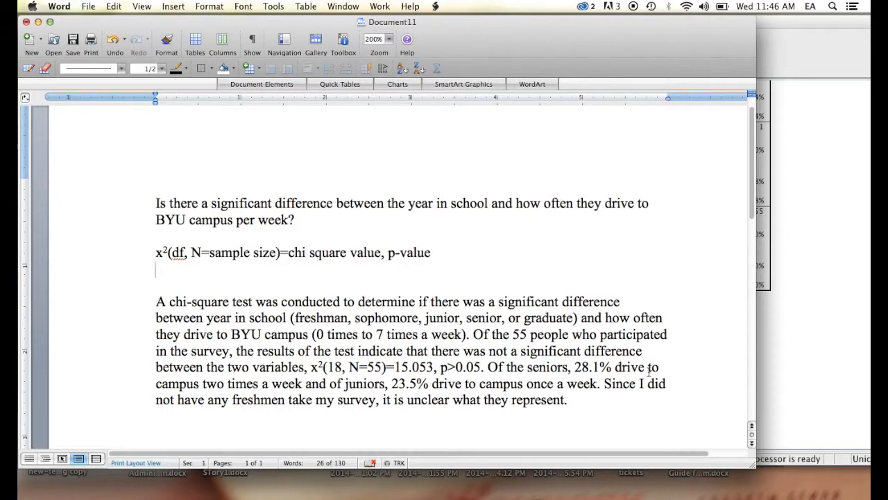
Look through the crosstabulation table in SPSS and return to the results paragraph in Word.
left_click(822, 287)
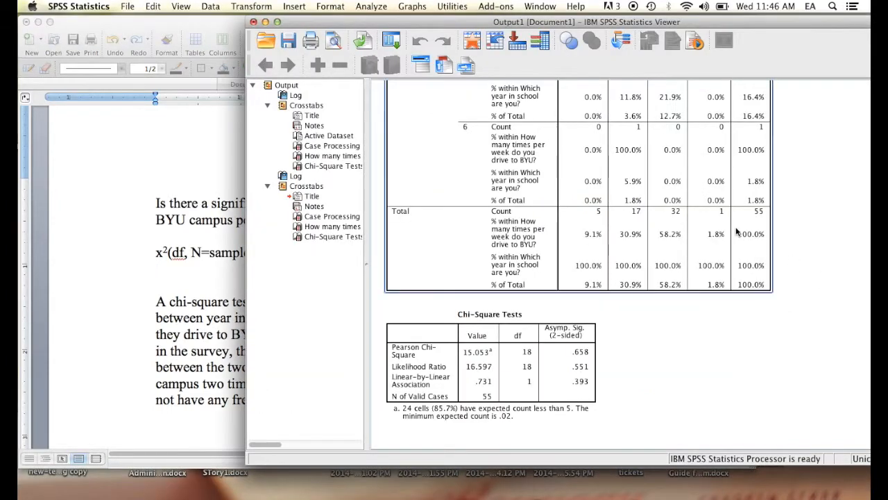
scroll(737, 231, "up", 5)
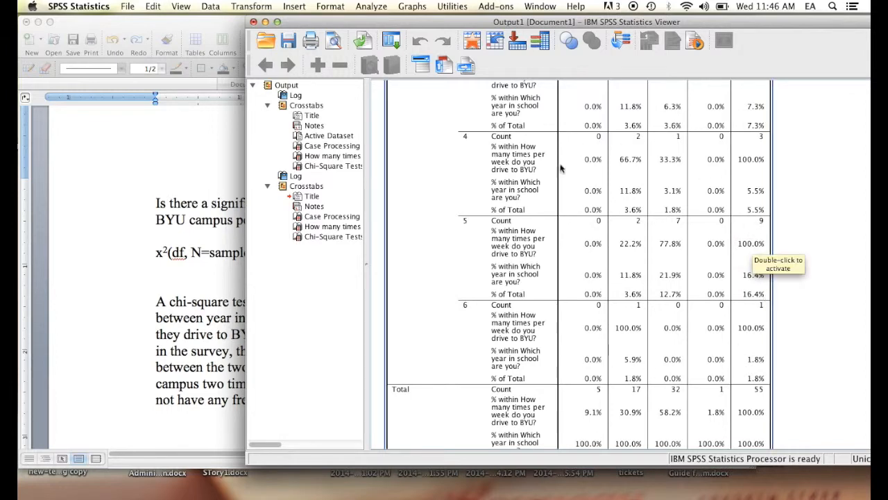
scroll(499, 283, "up", 15)
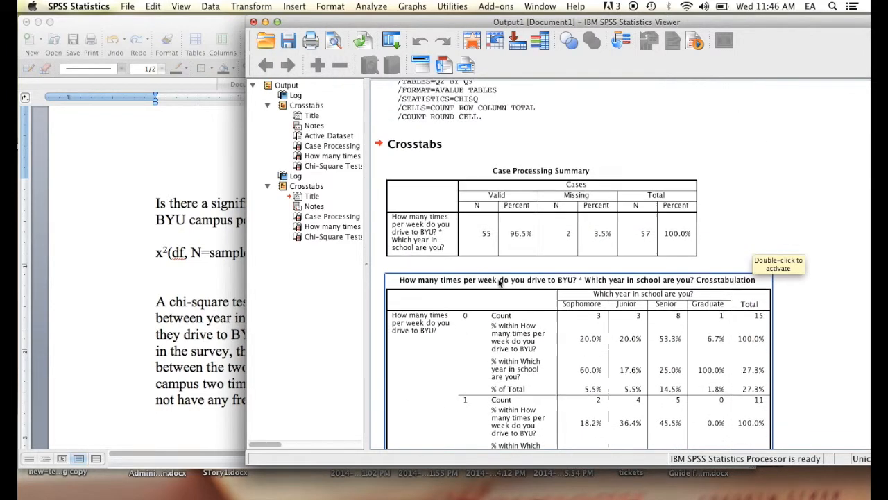
scroll(498, 282, "down", 7)
left_click(177, 345)
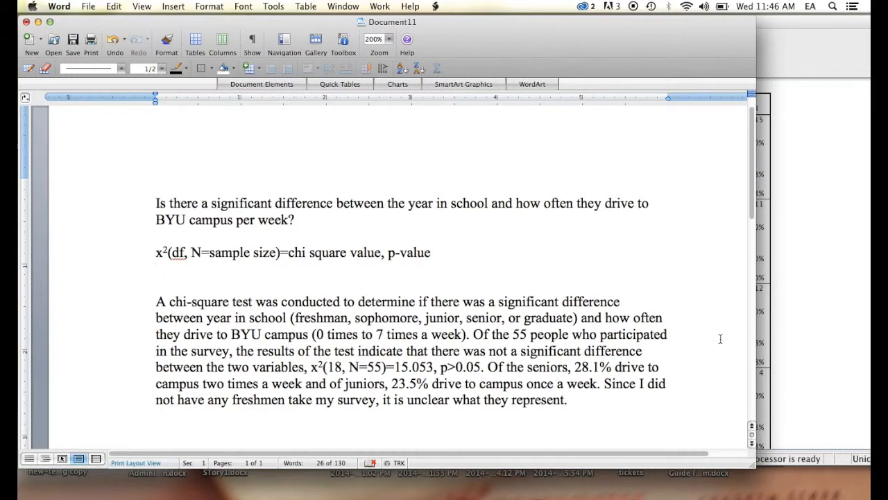
Back in SPSS, dismiss the startup disk warning and examine the crosstabulation's percentages by year in school for each weekly driving frequency.
left_click(826, 282)
scroll(634, 181, "up", 2)
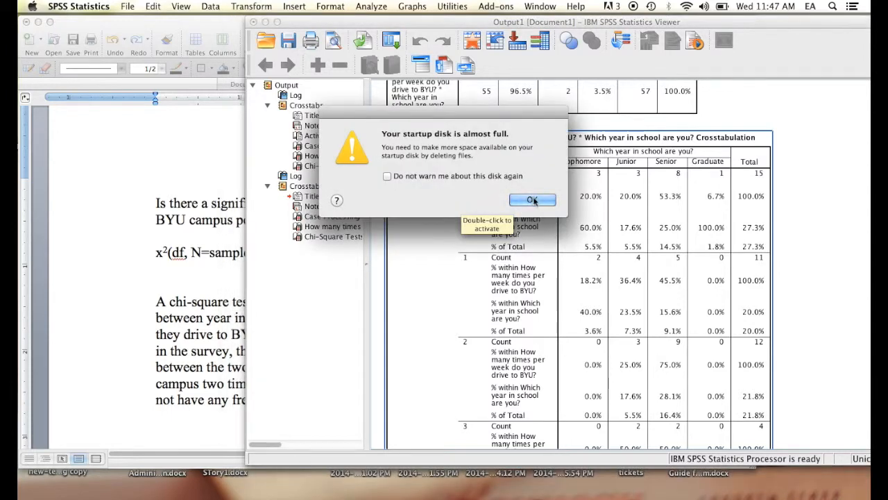
left_click(532, 200)
left_click(428, 285)
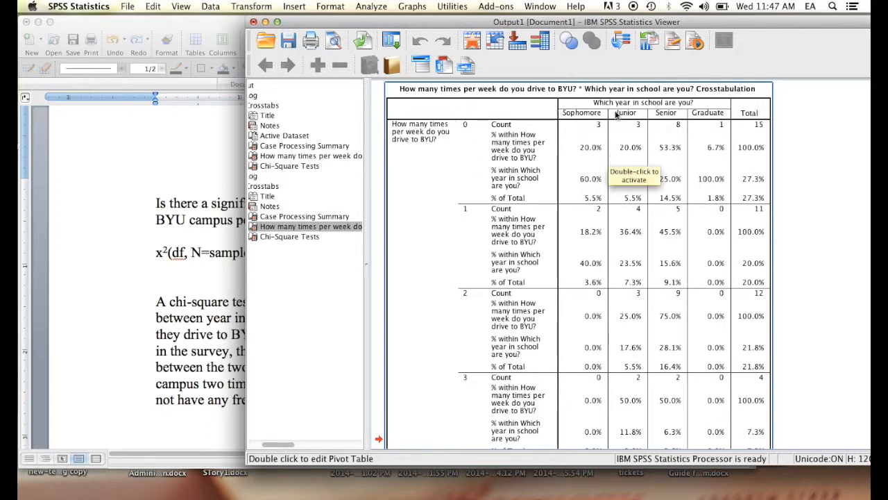
left_click(585, 148)
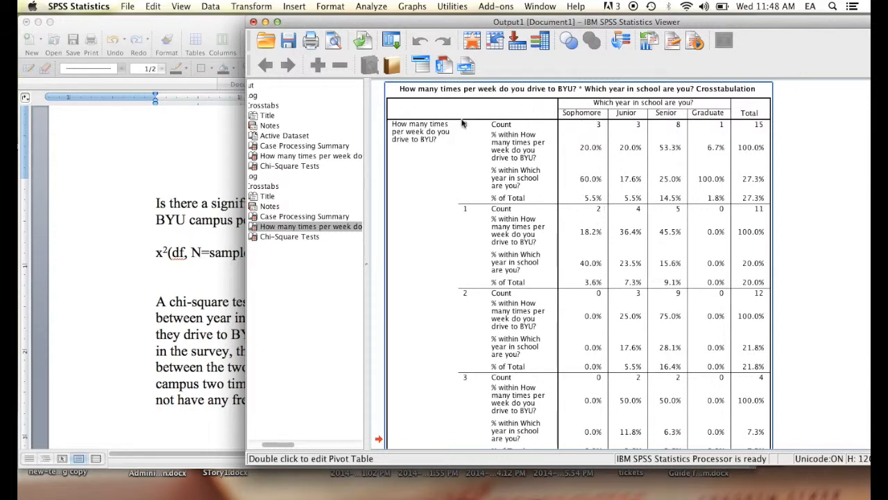
left_click(569, 258)
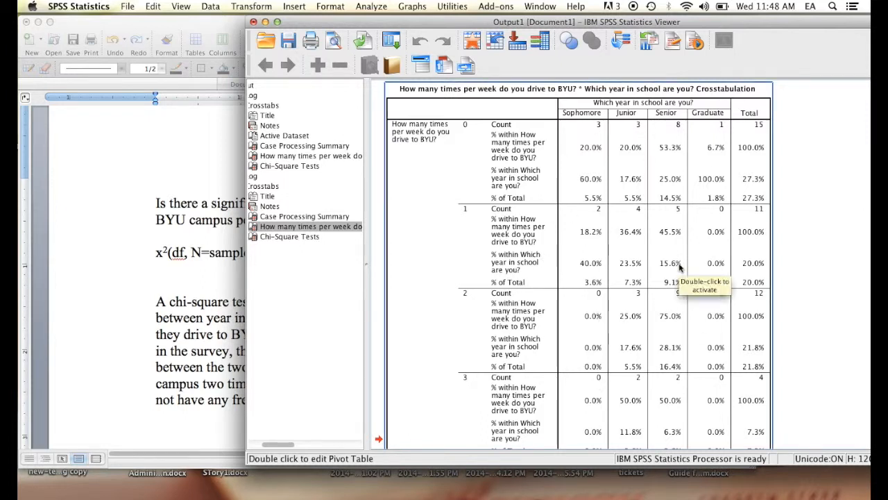
left_click(603, 293)
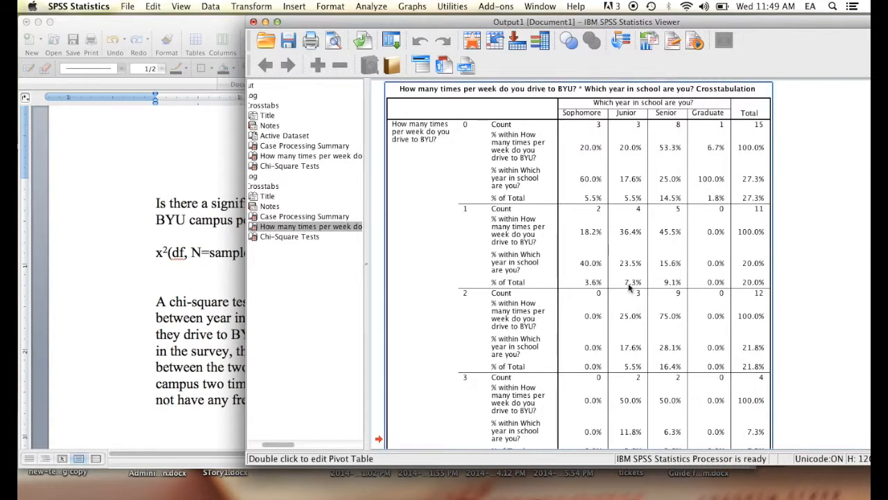
Check the senior and junior percentages in the Word write-up against the SPSS crosstabulation.
key("super+Tab")
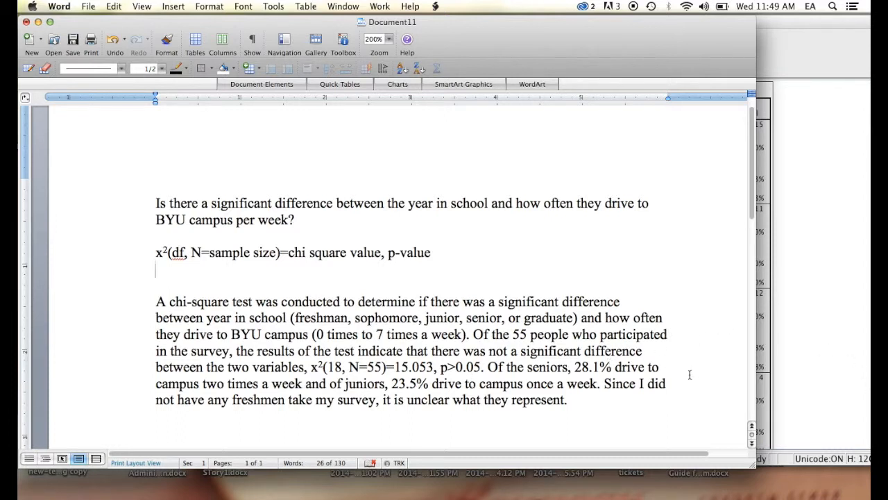
left_click(792, 275)
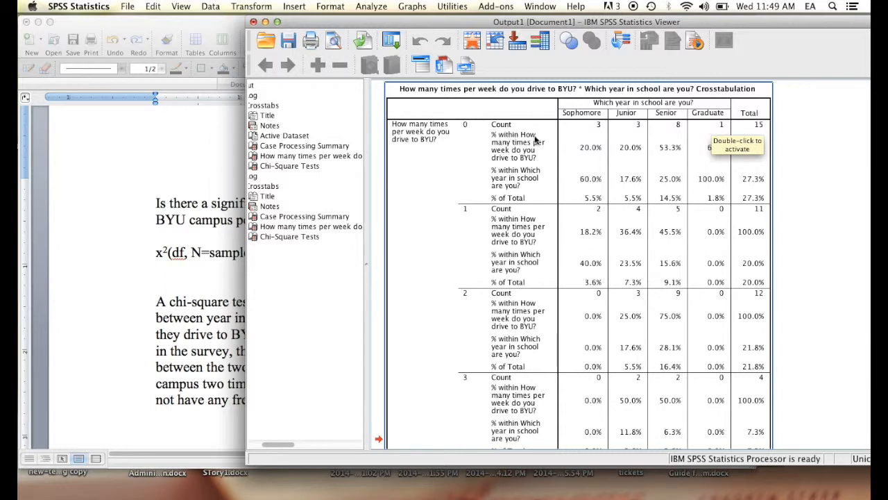
left_click(510, 137)
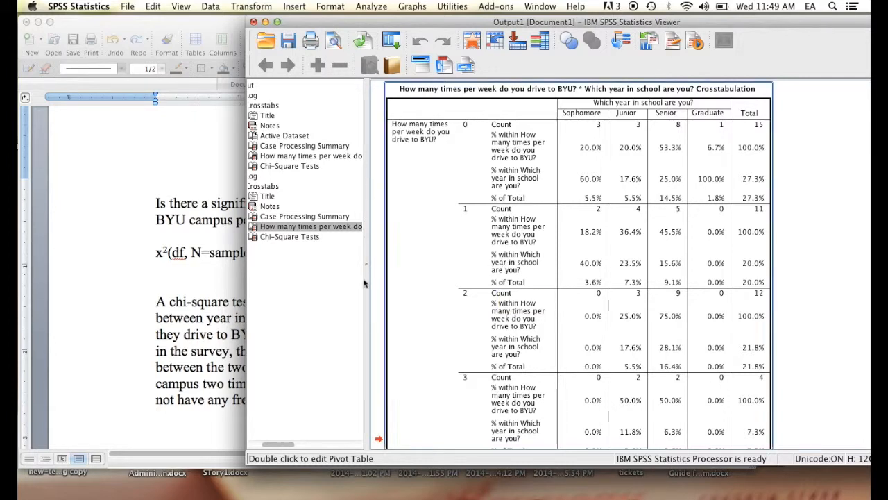
left_click(167, 379)
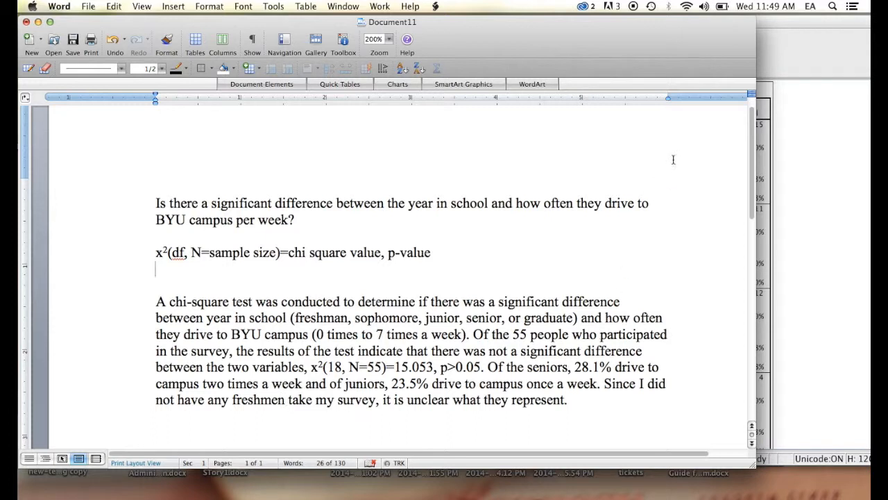
left_click(816, 260)
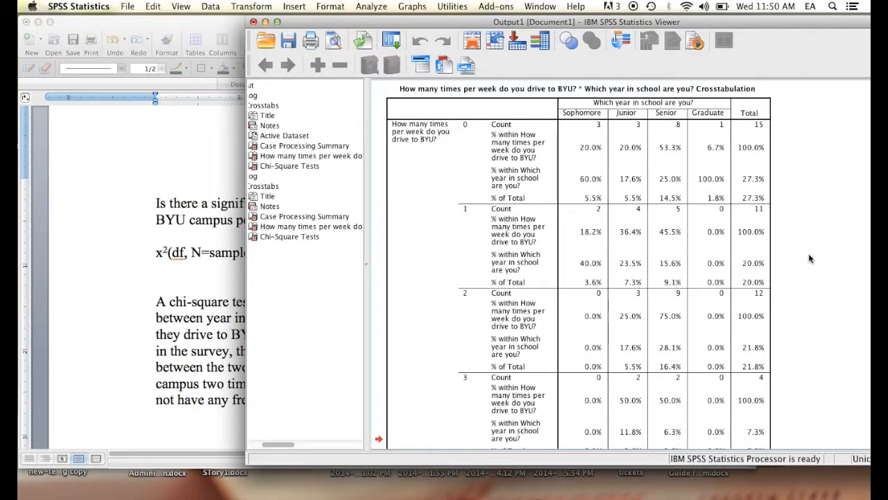